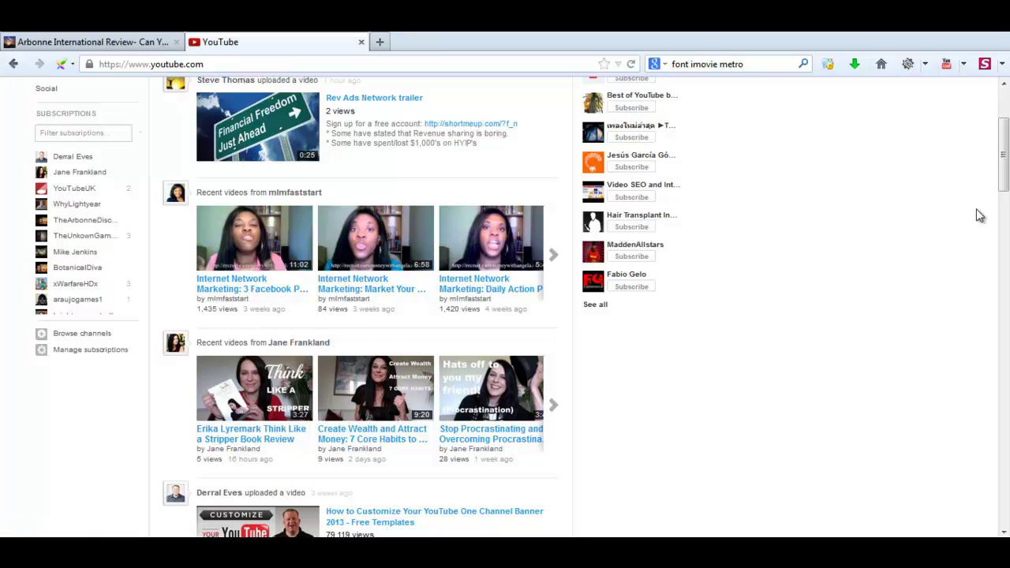
Open Video Manager's Uploads list and scroll down to the 'Making a squeeze page' video
{"action": "mouse_move", "coordinate": [1004, 158]}
{"action": "left_mouse_down"}
{"action": "mouse_move", "coordinate": [1004, 174]}
{"action": "mouse_move", "coordinate": [1004, 91]}
{"action": "left_mouse_up"}
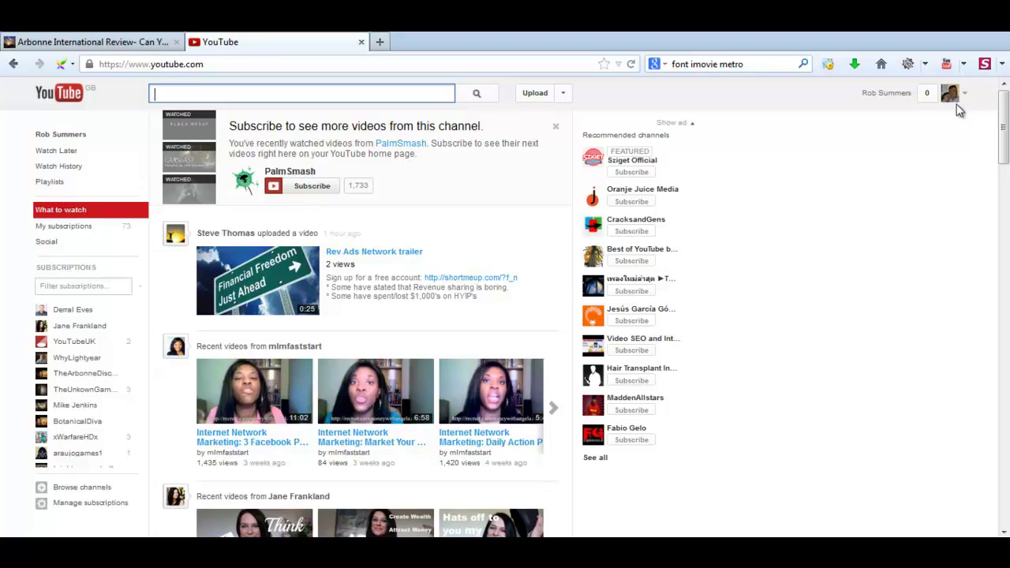
{"action": "left_click", "coordinate": [965, 95]}
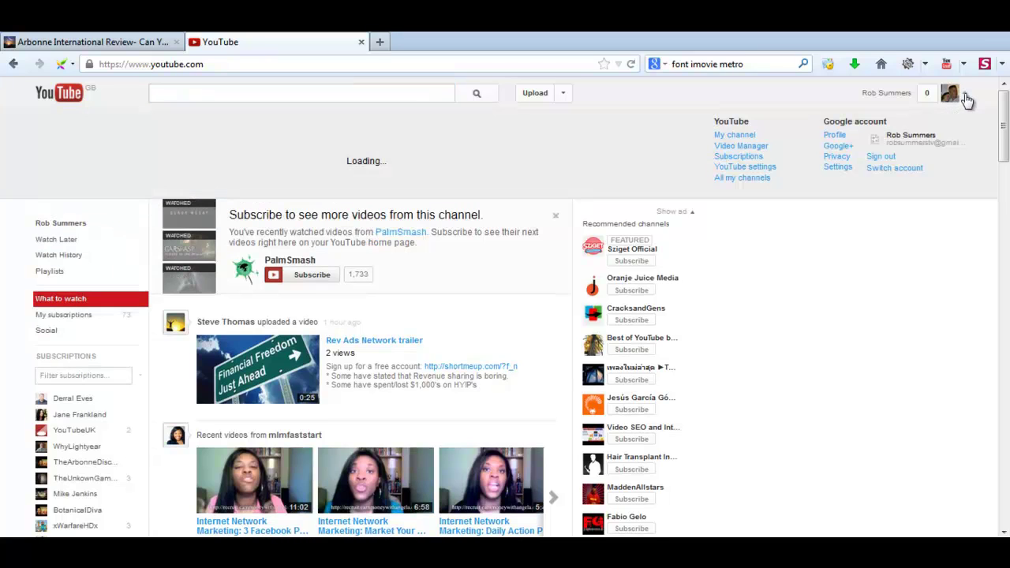
{"action": "left_click", "coordinate": [727, 151]}
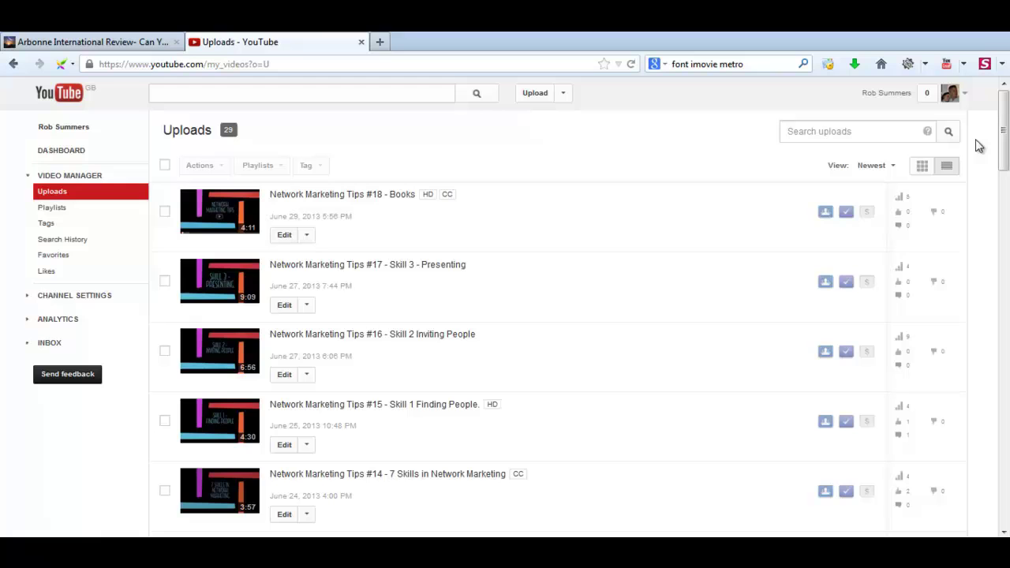
{"action": "mouse_move", "coordinate": [1006, 102]}
{"action": "left_mouse_down"}
{"action": "mouse_move", "coordinate": [1005, 278]}
{"action": "mouse_move", "coordinate": [1005, 227]}
{"action": "left_mouse_up"}
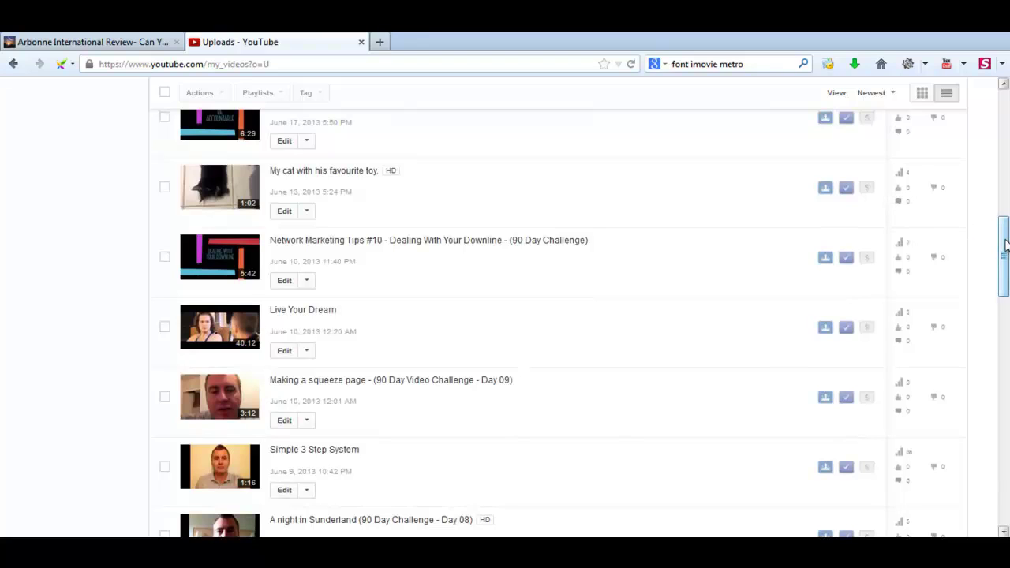
{"action": "left_click_drag", "start_coordinate": [1005, 245], "coordinate": [1005, 263]}
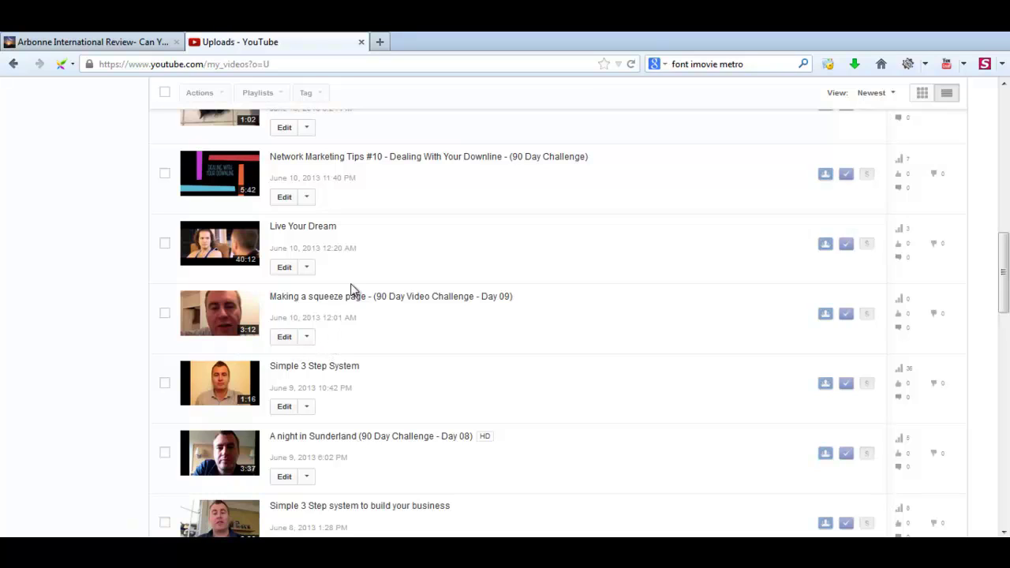
Open the edit page for the Day 09 'Making a squeeze page' video
{"action": "left_click", "coordinate": [284, 338]}
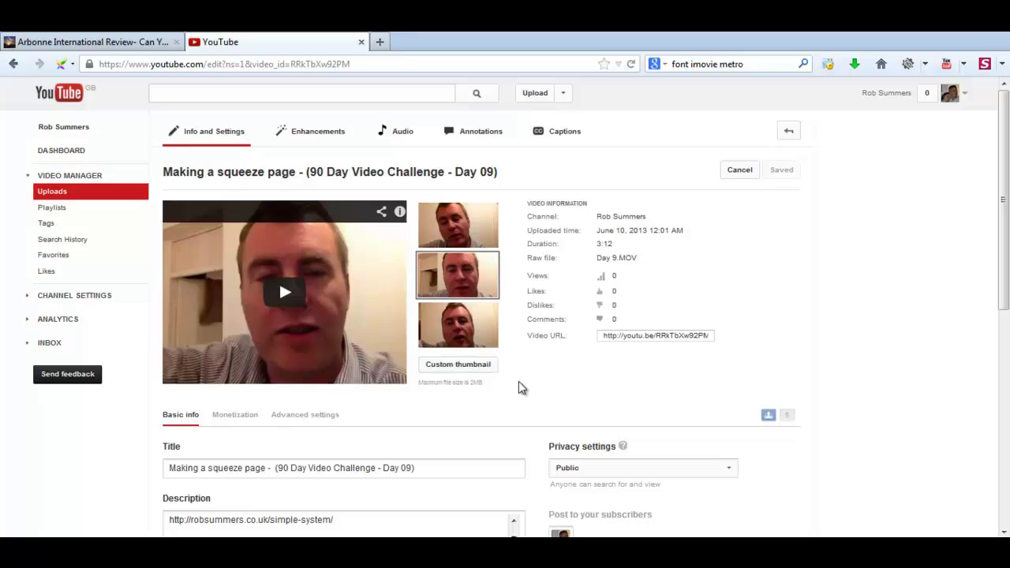
Start a custom thumbnail upload and select IMG_1050 in the iPhone's Internal Storage/DCIM/823WGTMA folder
{"action": "left_click", "coordinate": [461, 368]}
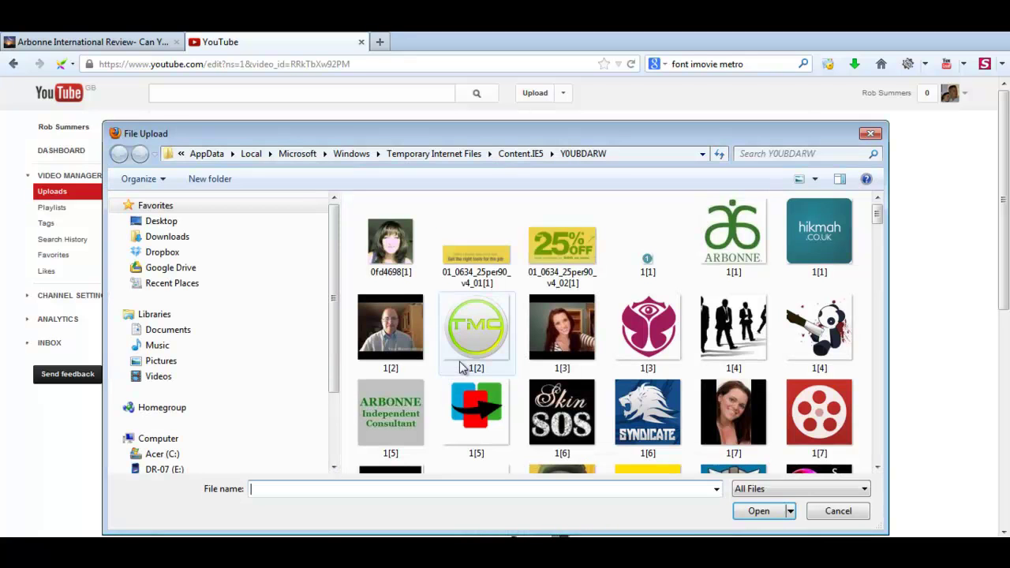
{"action": "left_click_drag", "start_coordinate": [339, 337], "coordinate": [338, 369]}
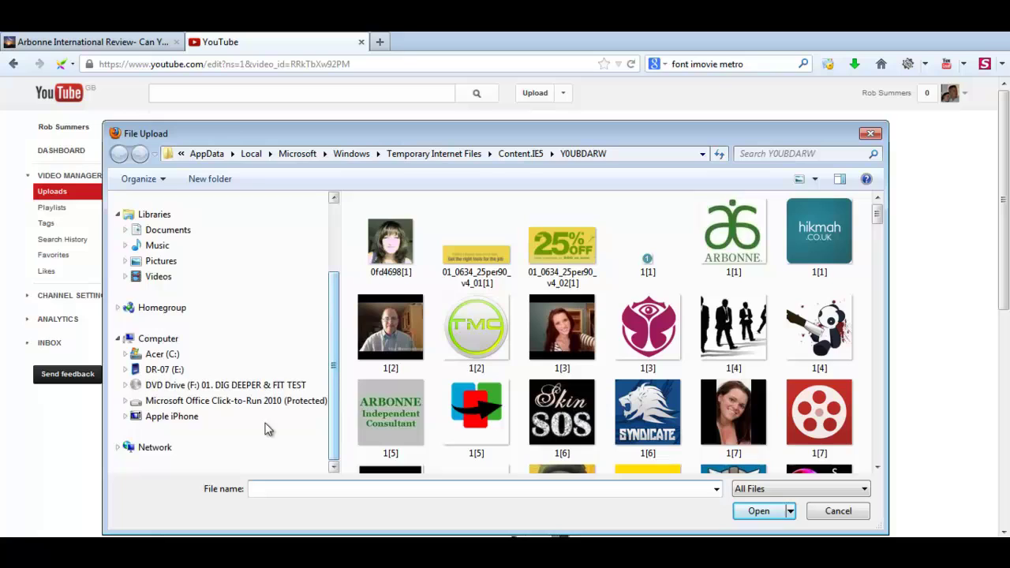
{"action": "left_click", "coordinate": [193, 420]}
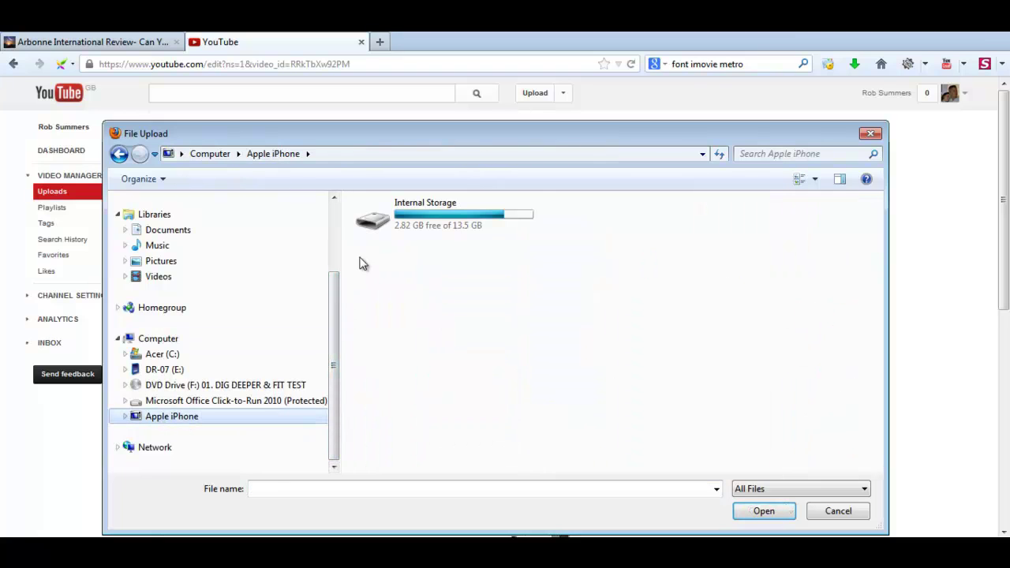
{"action": "double_click", "coordinate": [396, 233]}
{"action": "double_click", "coordinate": [374, 220]}
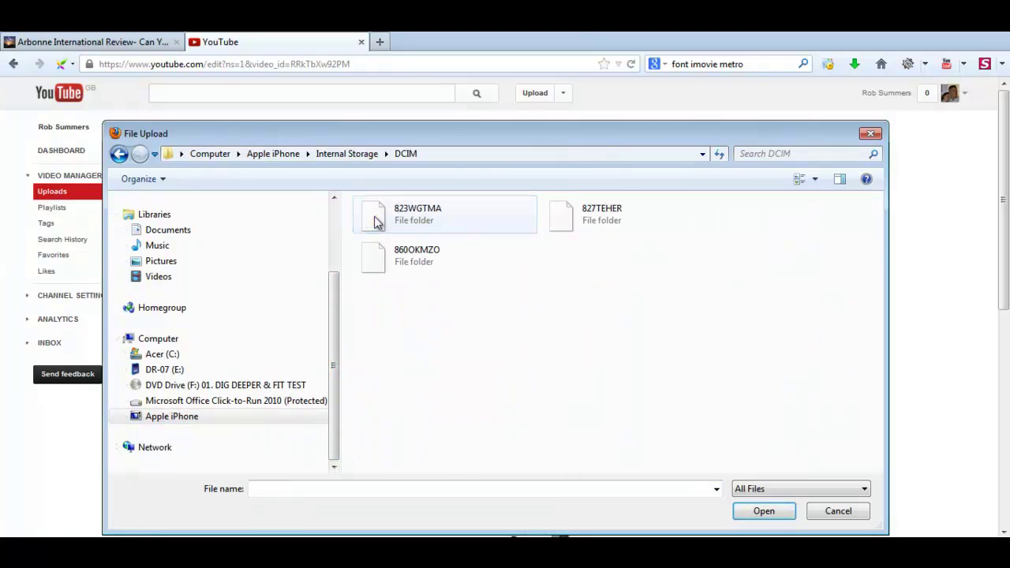
{"action": "double_click", "coordinate": [373, 218]}
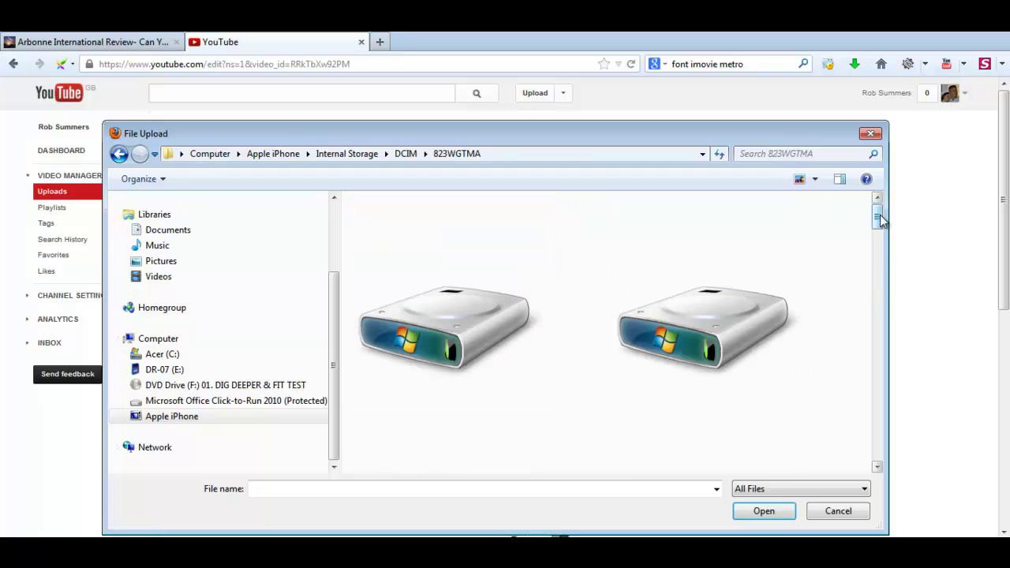
{"action": "left_click_drag", "start_coordinate": [878, 215], "coordinate": [895, 456]}
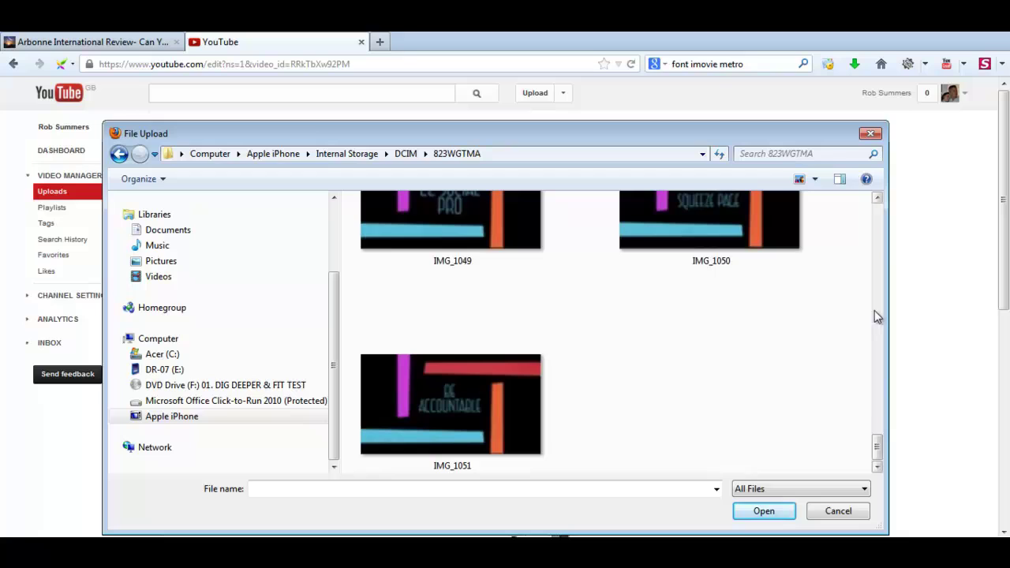
{"action": "left_click", "coordinate": [878, 199]}
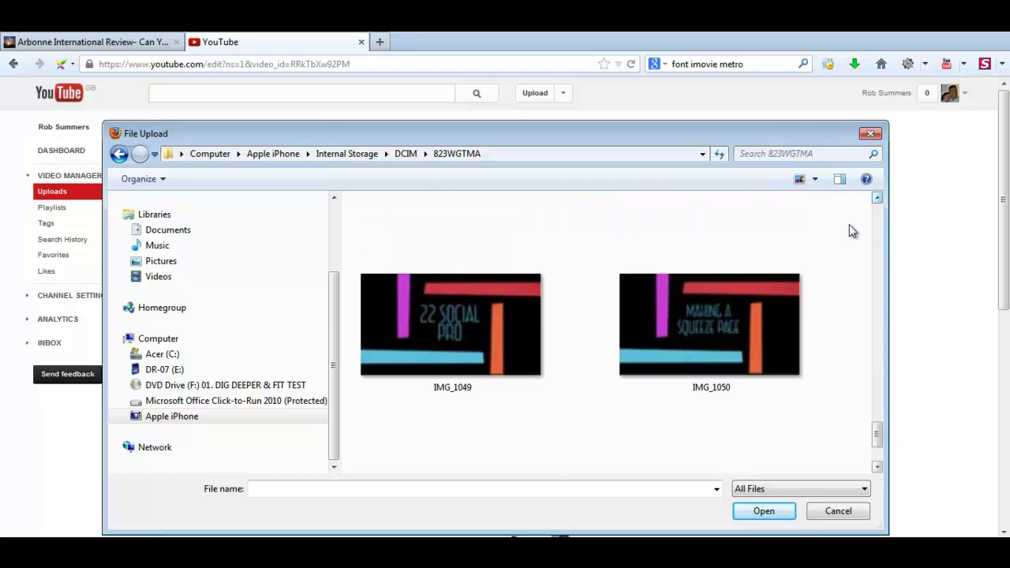
{"action": "mouse_move", "coordinate": [710, 330]}
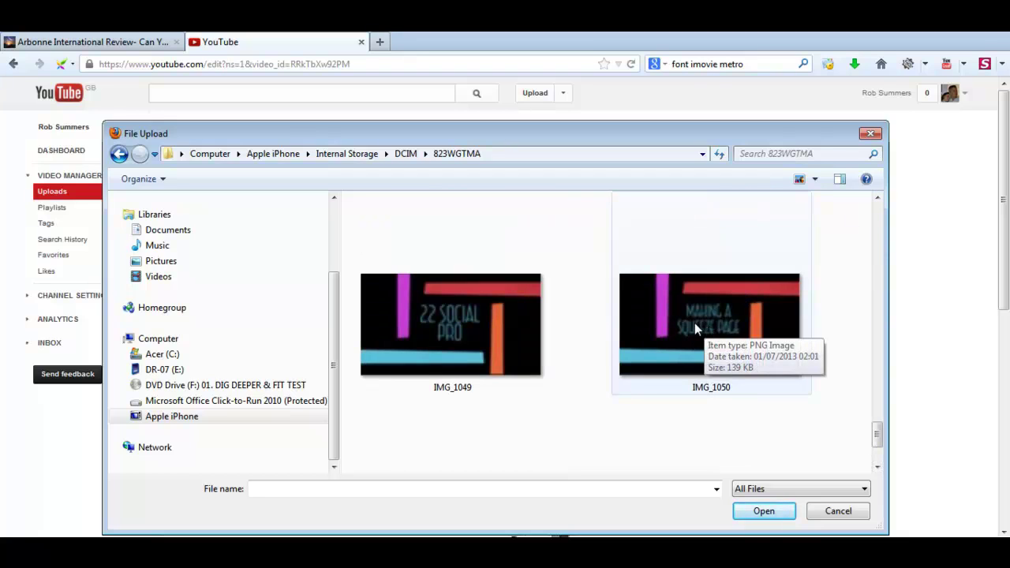
{"action": "left_click", "coordinate": [694, 323]}
Upload IMG_1050 as the custom thumbnail, save the changes and return to Uploads
{"action": "left_click", "coordinate": [764, 511]}
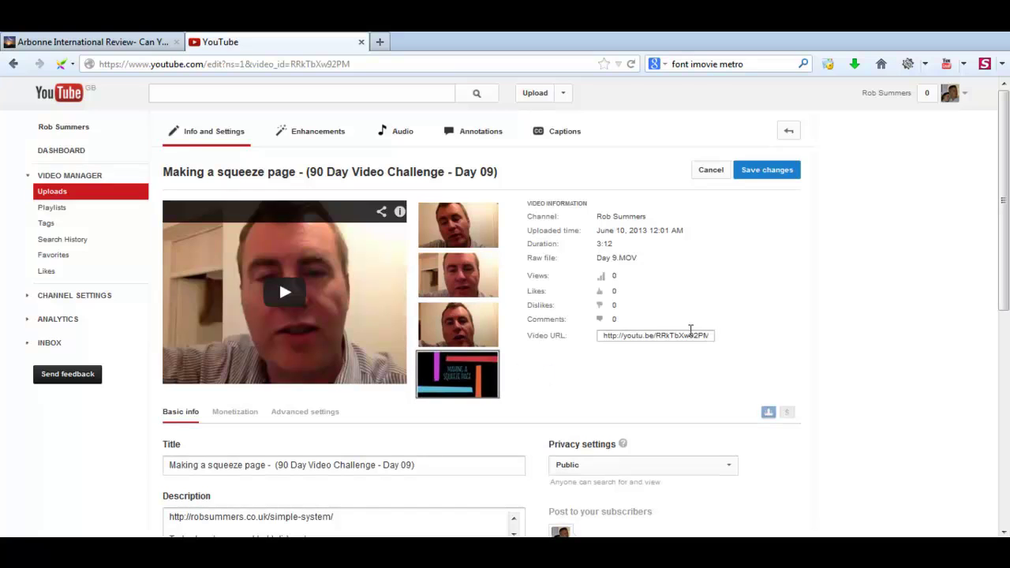
{"action": "left_click", "coordinate": [765, 169]}
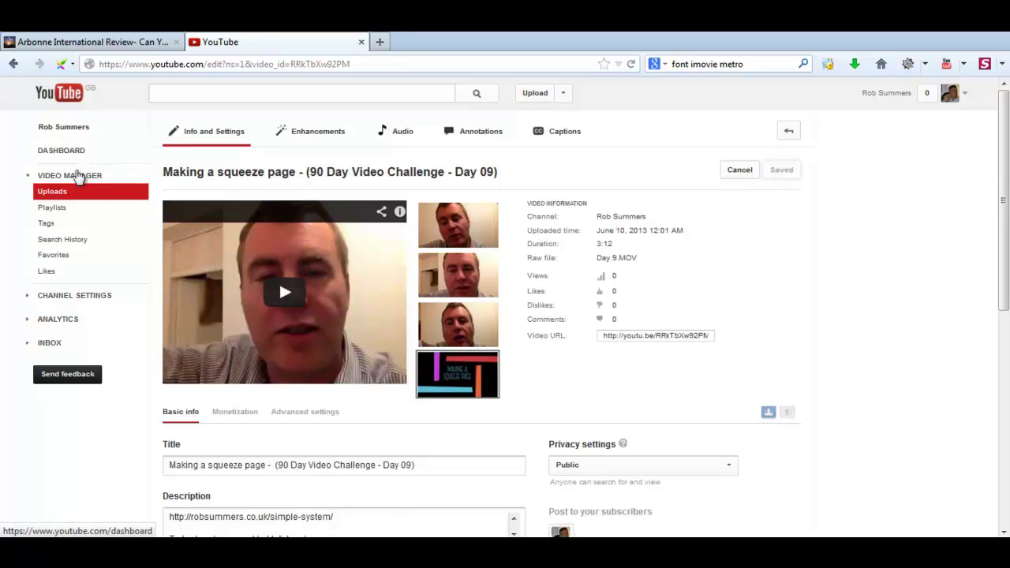
{"action": "left_click", "coordinate": [76, 182]}
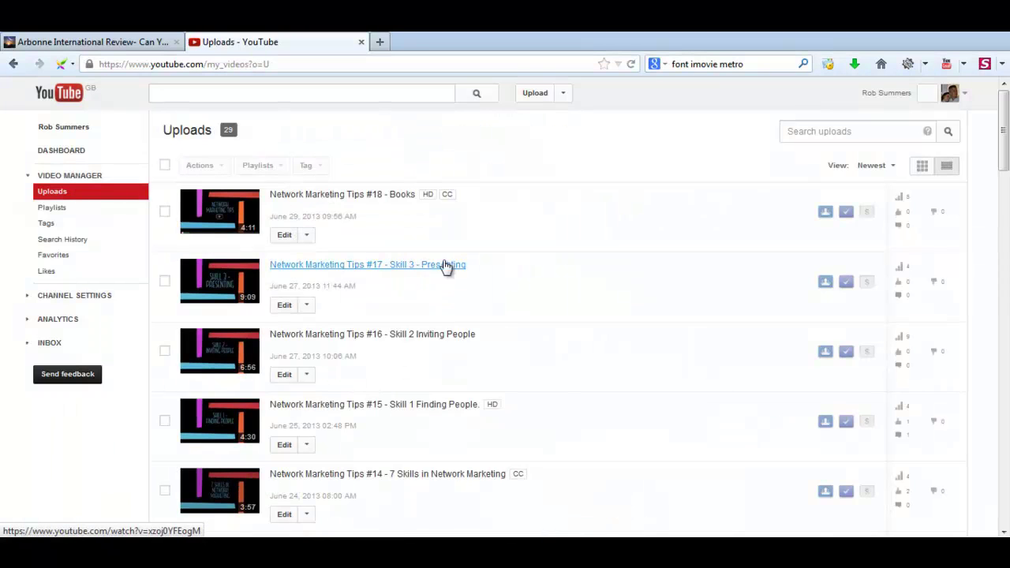
Reload the Uploads list with F5 and scroll to confirm the squeeze-page video's new thumbnail
{"action": "left_click_drag", "start_coordinate": [1004, 135], "coordinate": [1004, 262]}
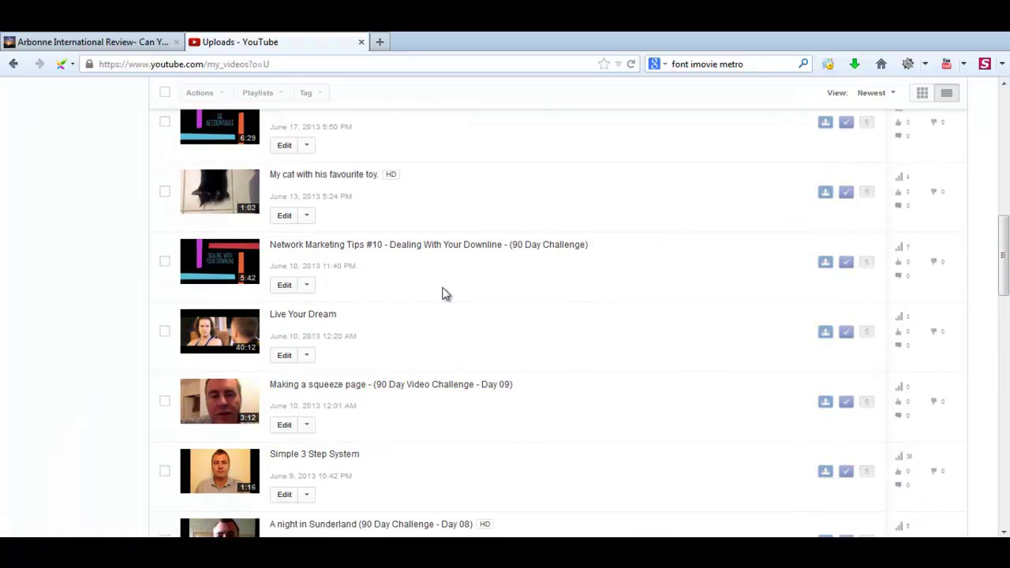
{"action": "key", "text": "F5"}
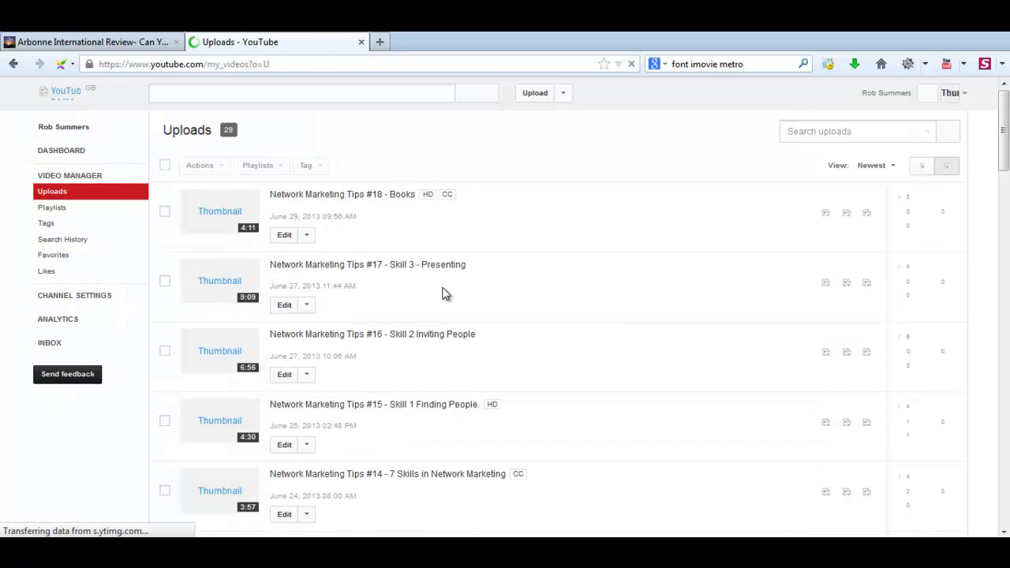
{"action": "left_click_drag", "start_coordinate": [1005, 139], "coordinate": [1006, 268]}
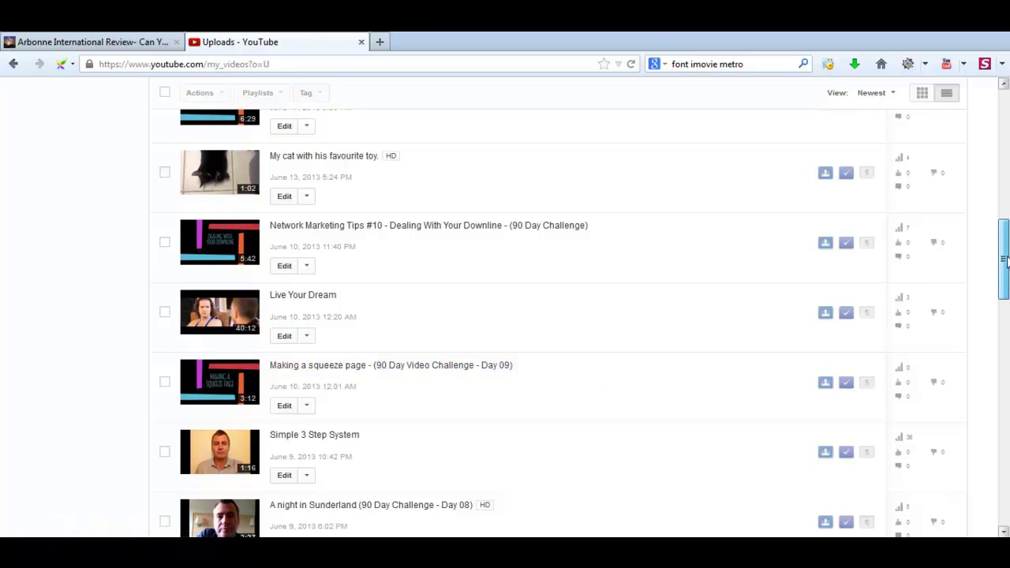
{"action": "left_click_drag", "start_coordinate": [1004, 259], "coordinate": [998, 107]}
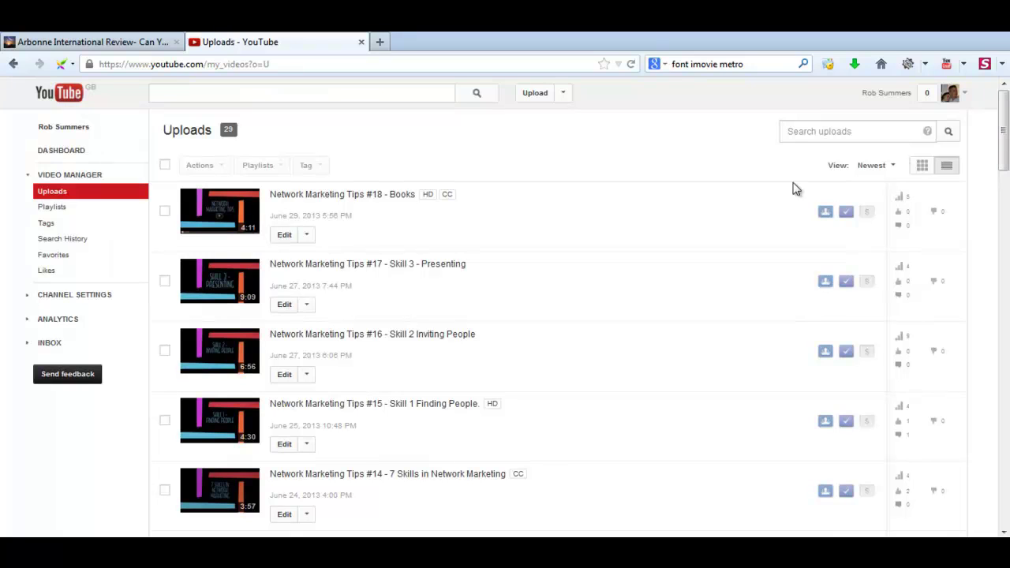
Go to the channel's home page via the channel name link atop the sidebar
{"action": "left_click", "coordinate": [67, 130]}
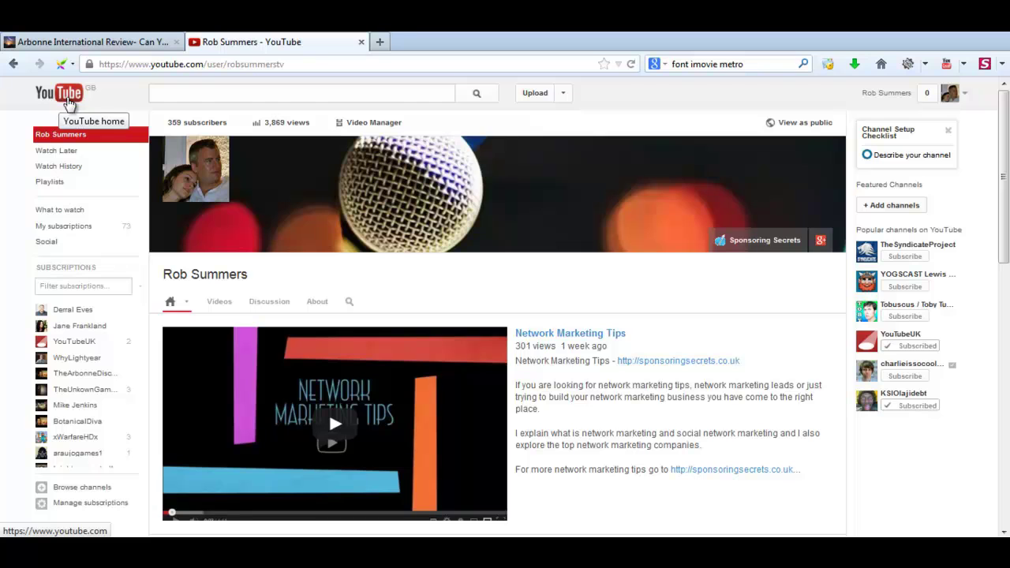
{"action": "mouse_move", "coordinate": [1005, 163]}
{"action": "left_mouse_down"}
{"action": "mouse_move", "coordinate": [1002, 298]}
{"action": "mouse_move", "coordinate": [987, 147]}
{"action": "left_mouse_up"}
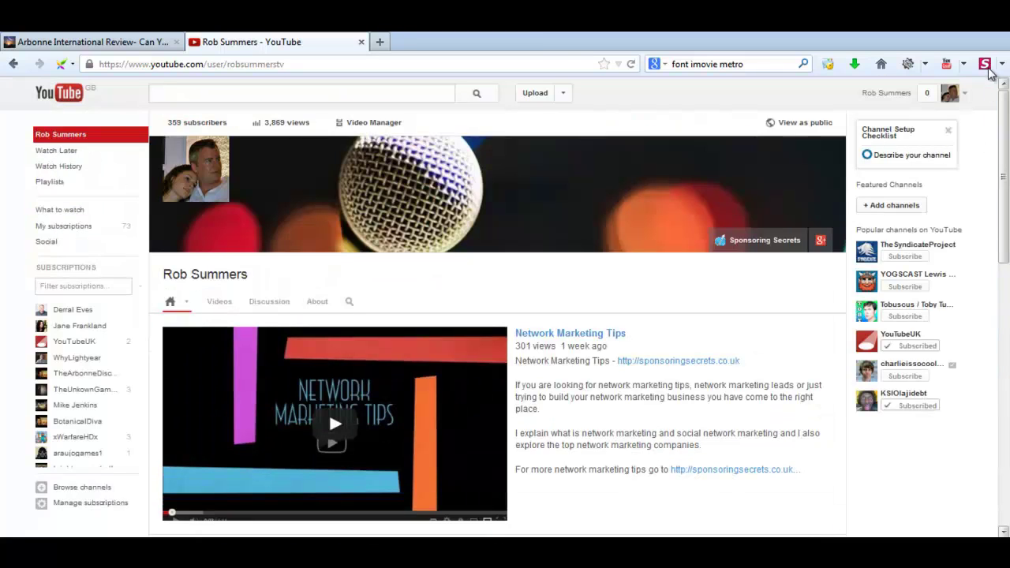